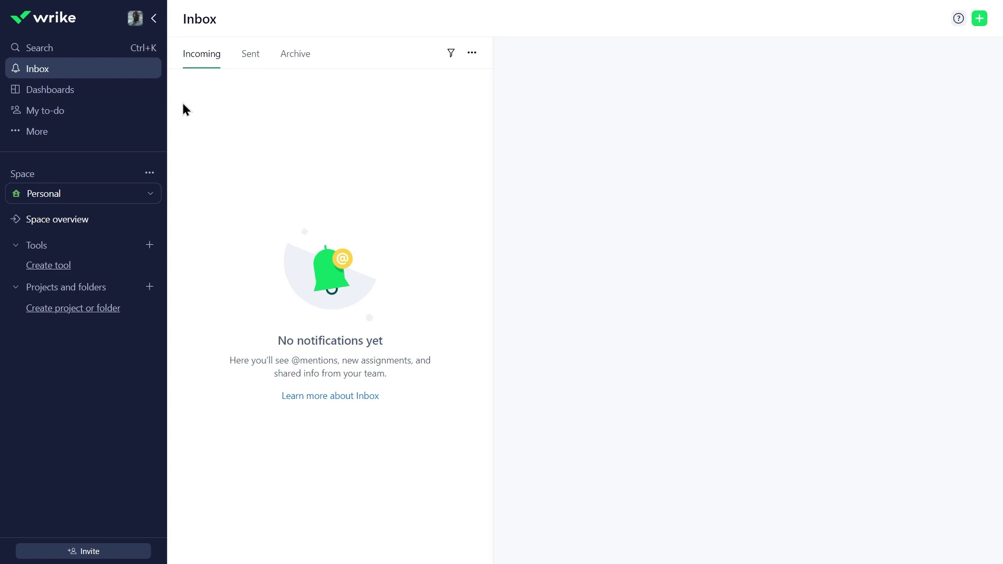
# Step: Generate a user access report in Settings > Access reports with the Marketing folder ticked
pyautogui.click(137, 21)
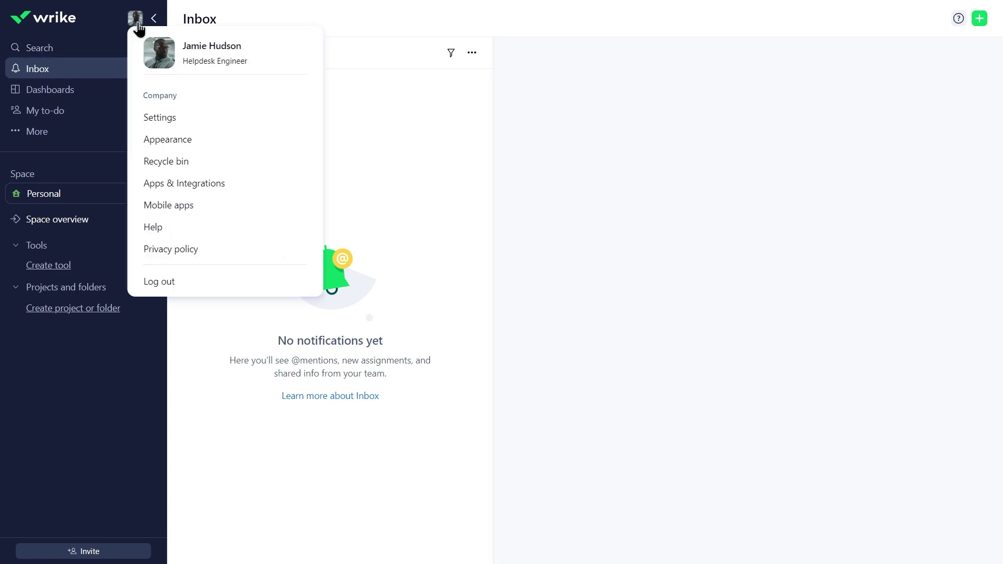
pyautogui.click(199, 118)
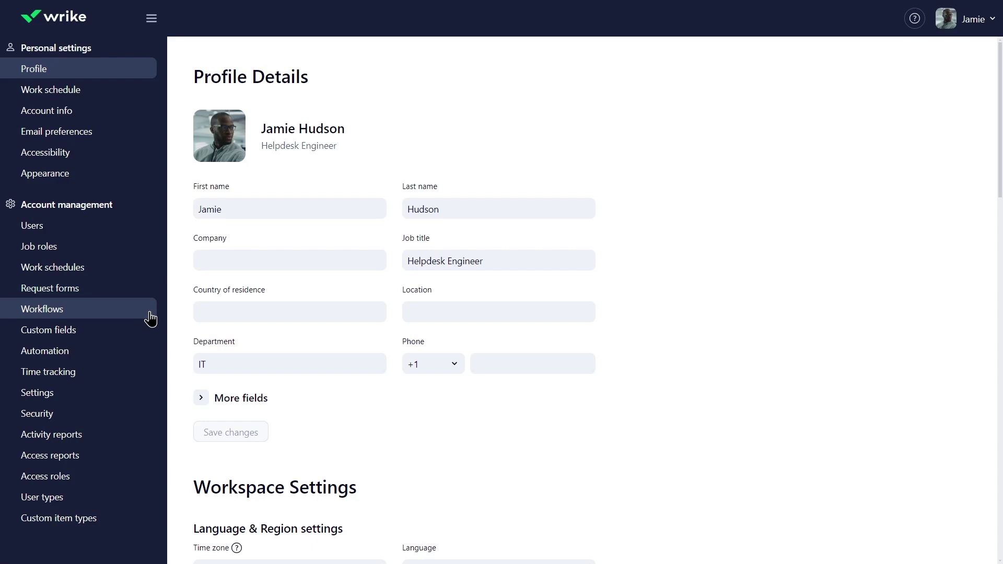
pyautogui.click(106, 462)
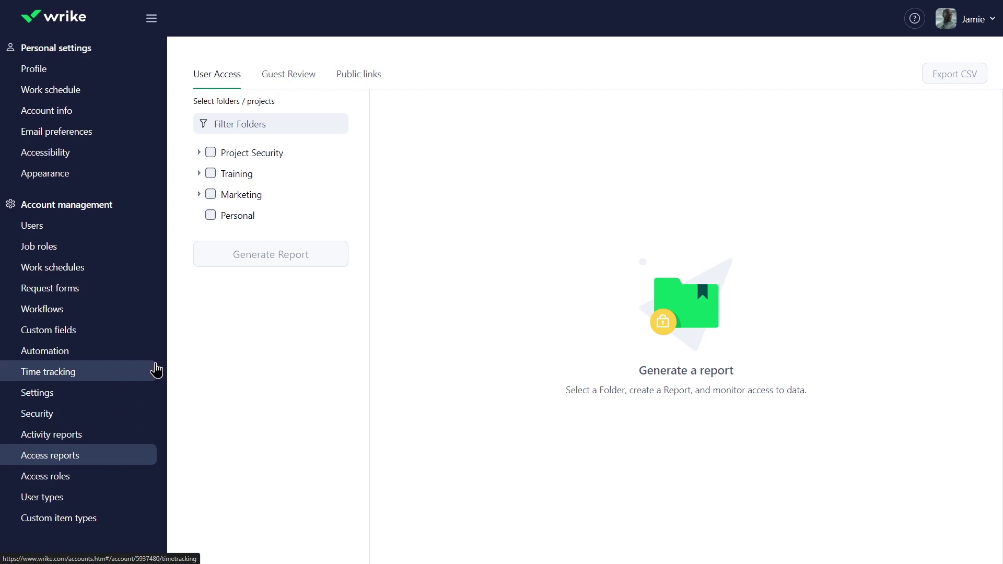
pyautogui.click(199, 194)
pyautogui.click(210, 194)
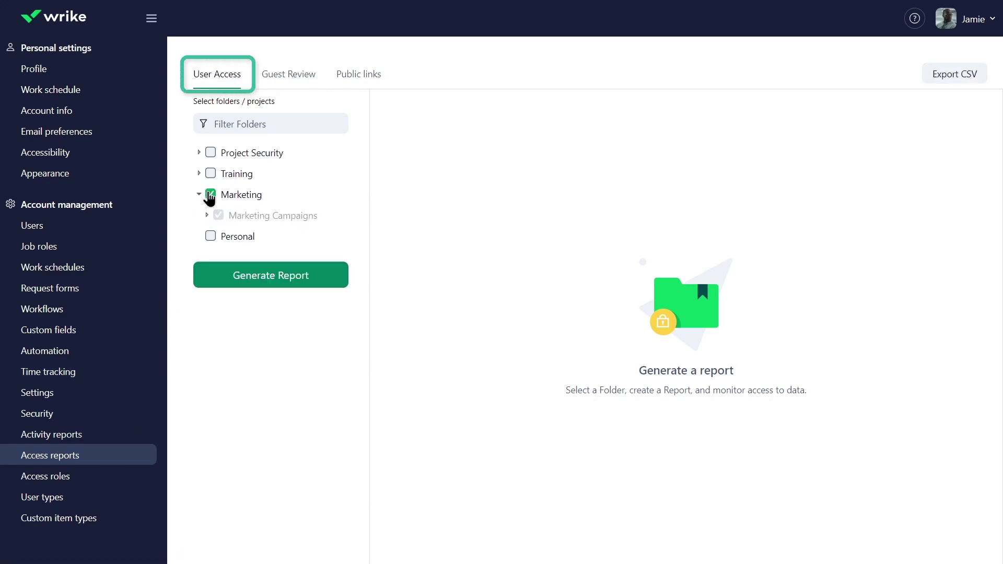
pyautogui.click(281, 284)
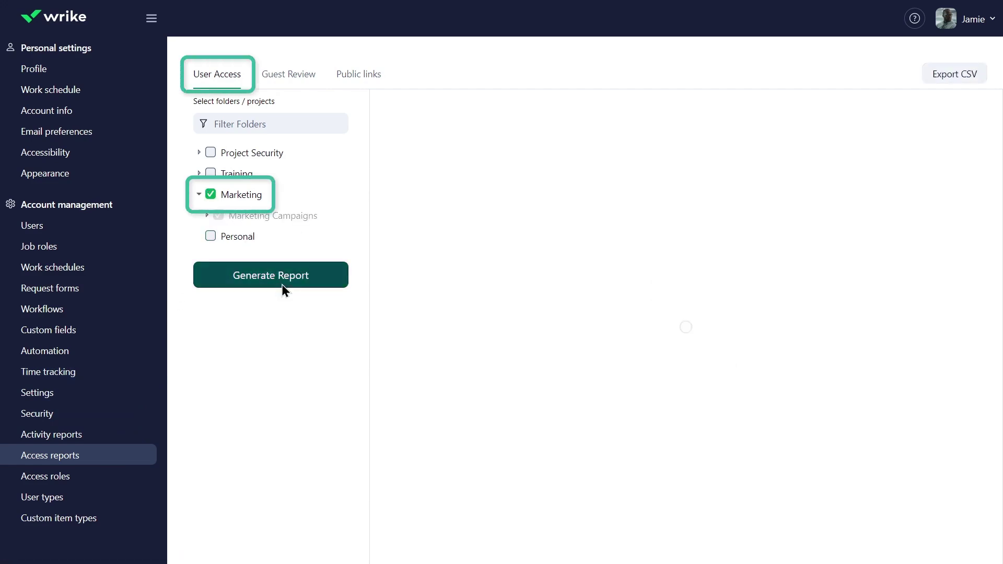
# Step: Filter the report to items shared with anyone except the Marketing Team
pyautogui.click(443, 104)
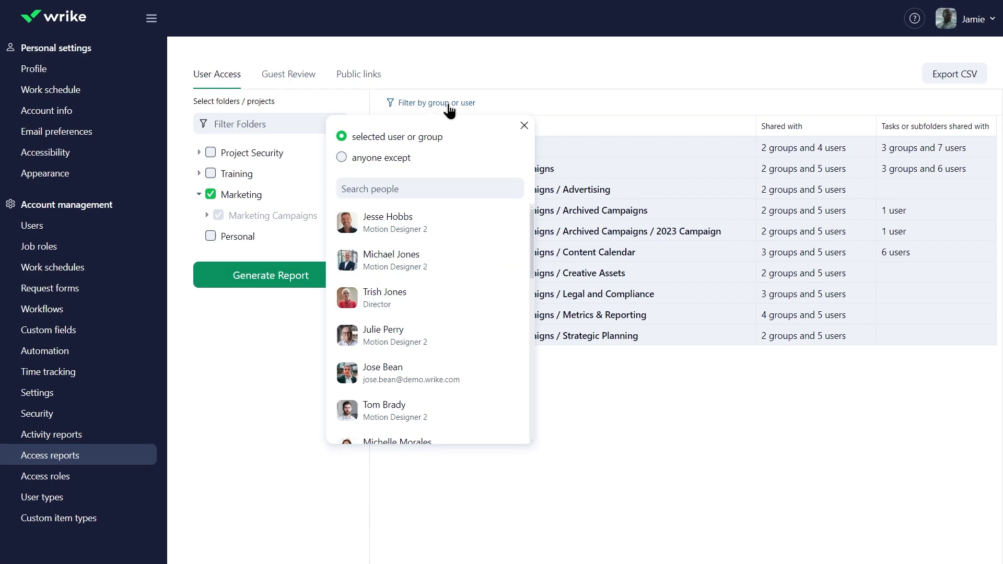
pyautogui.click(409, 158)
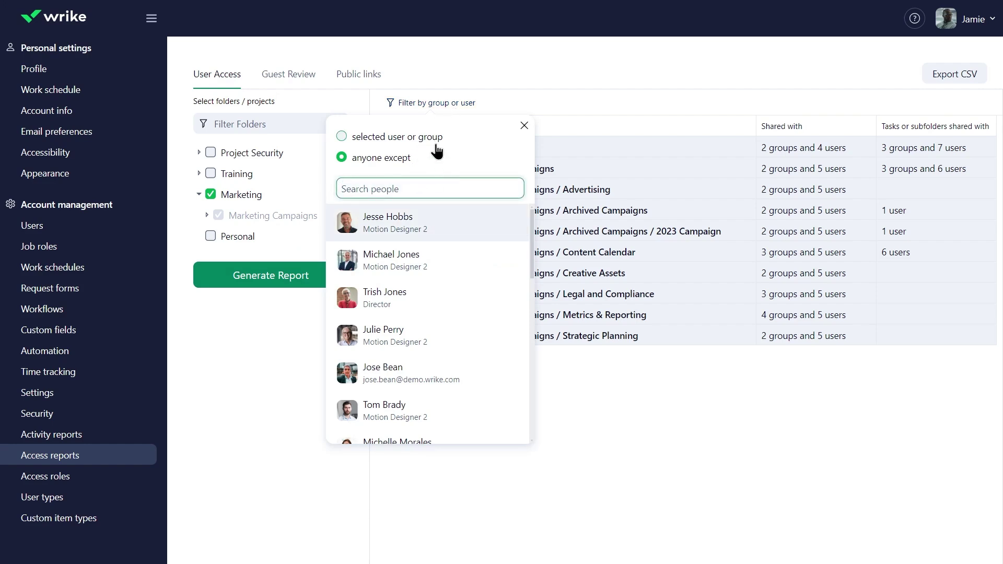
pyautogui.write('Marketing')
pyautogui.click(444, 224)
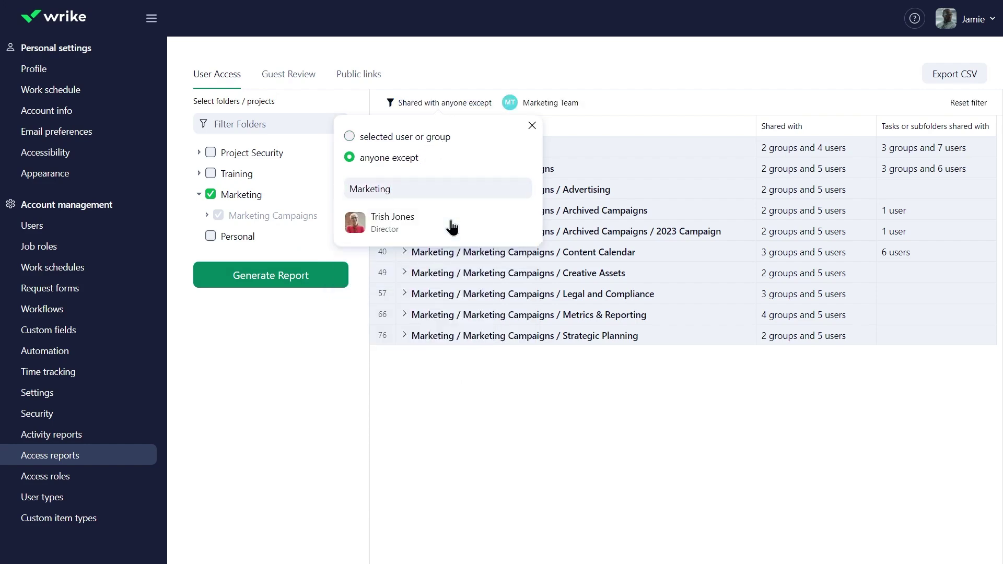
pyautogui.click(534, 128)
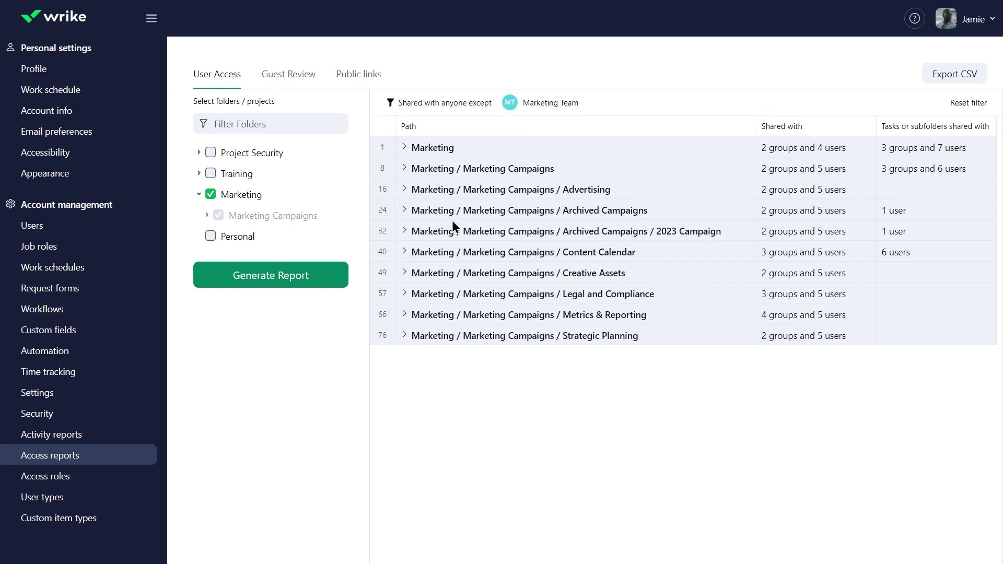
pyautogui.click(405, 251)
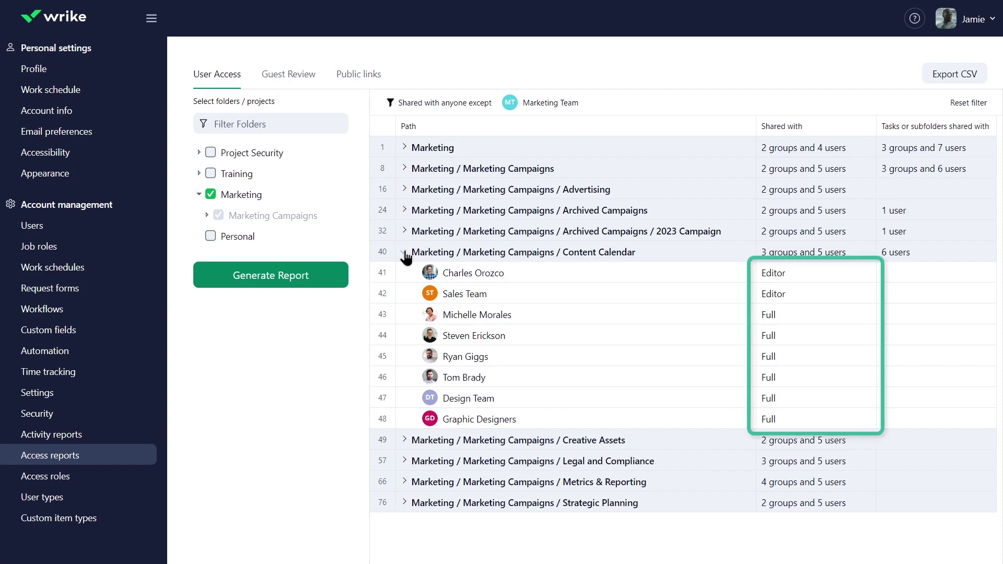
pyautogui.click(406, 254)
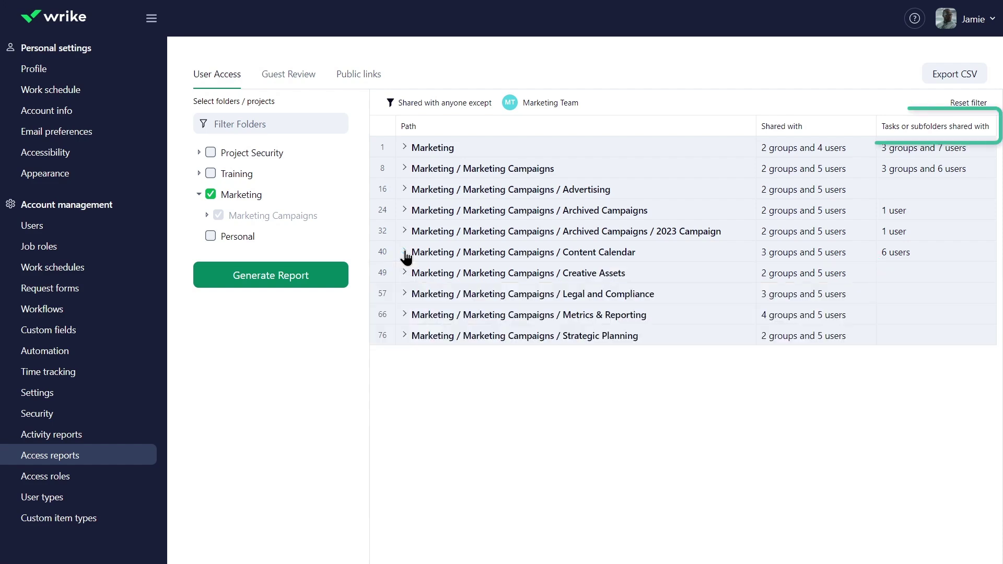
# Step: From Marketing's '3 groups and 7 users' list, open the Sales Team's Content Calendar folder
pyautogui.click(963, 149)
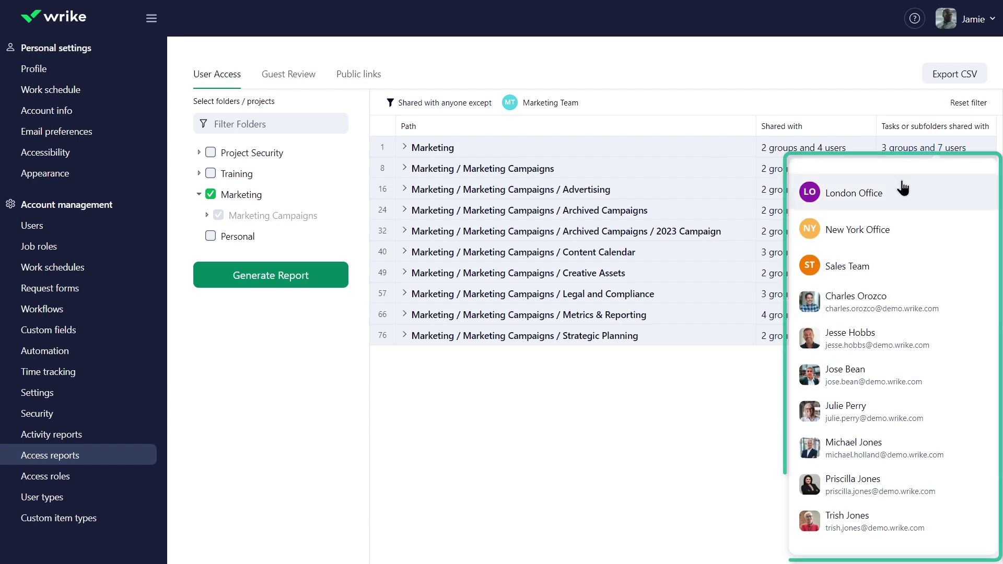
pyautogui.click(901, 270)
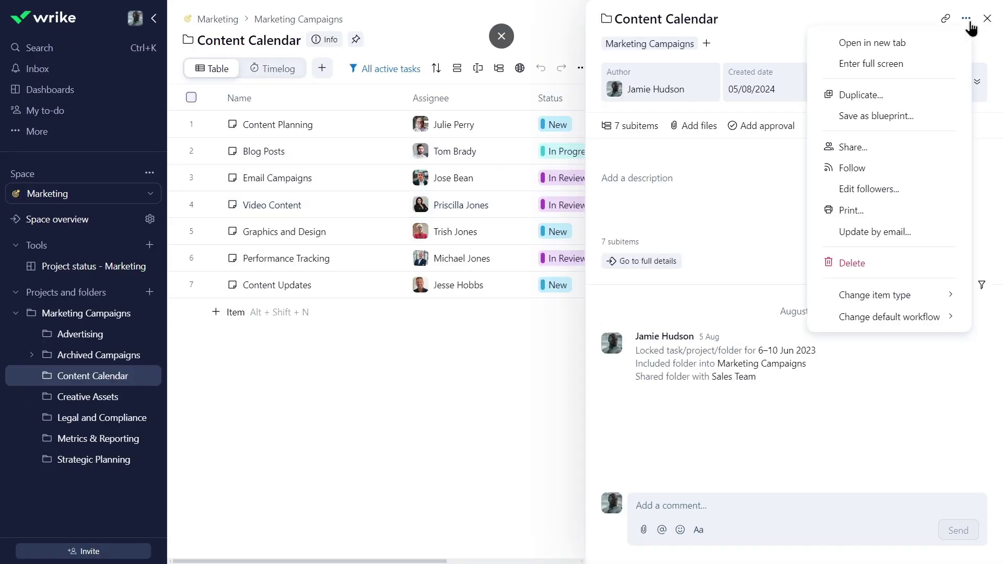
# Step: Remove Sales Team from Content Calendar's sharing, save, and export the access report to CSV
pyautogui.click(925, 153)
pyautogui.click(654, 294)
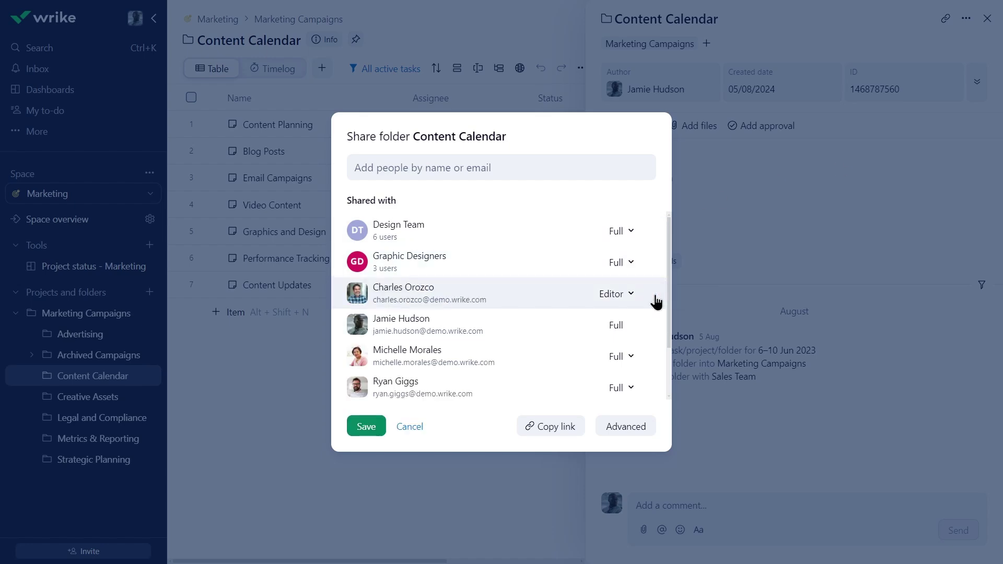
pyautogui.click(367, 426)
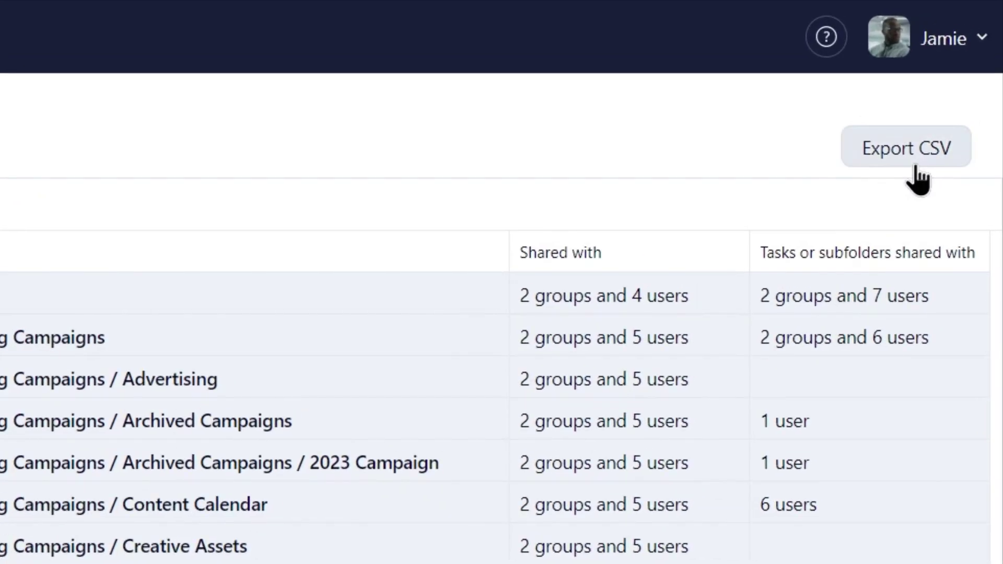
pyautogui.click(906, 148)
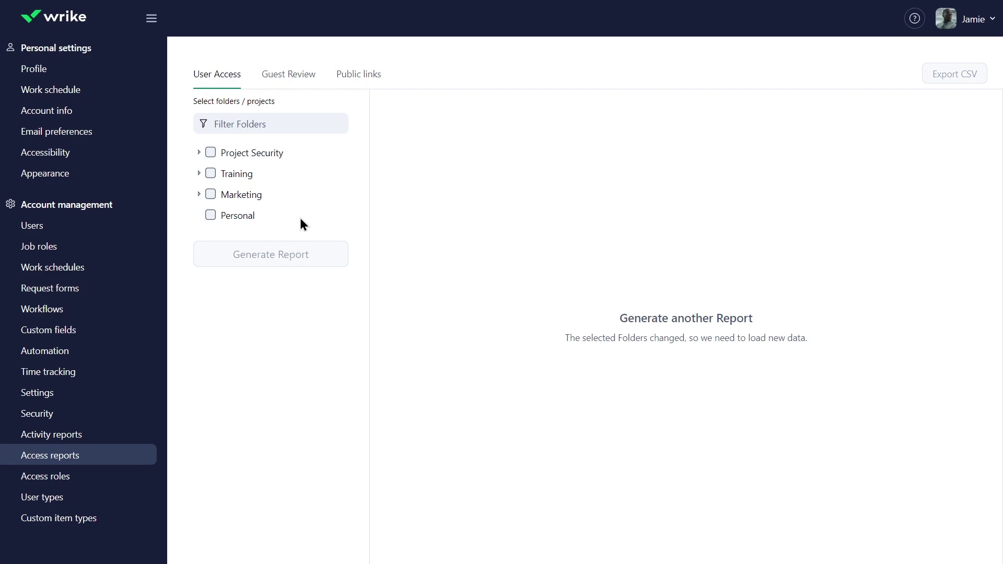
# Step: Generate a Guest Review report for the Marketing folder
pyautogui.click(301, 78)
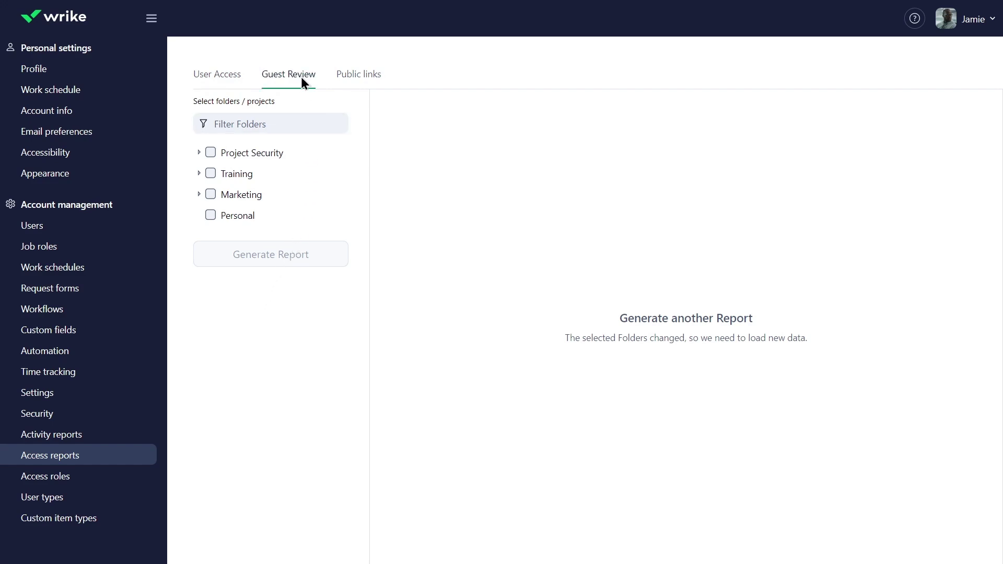
pyautogui.click(213, 196)
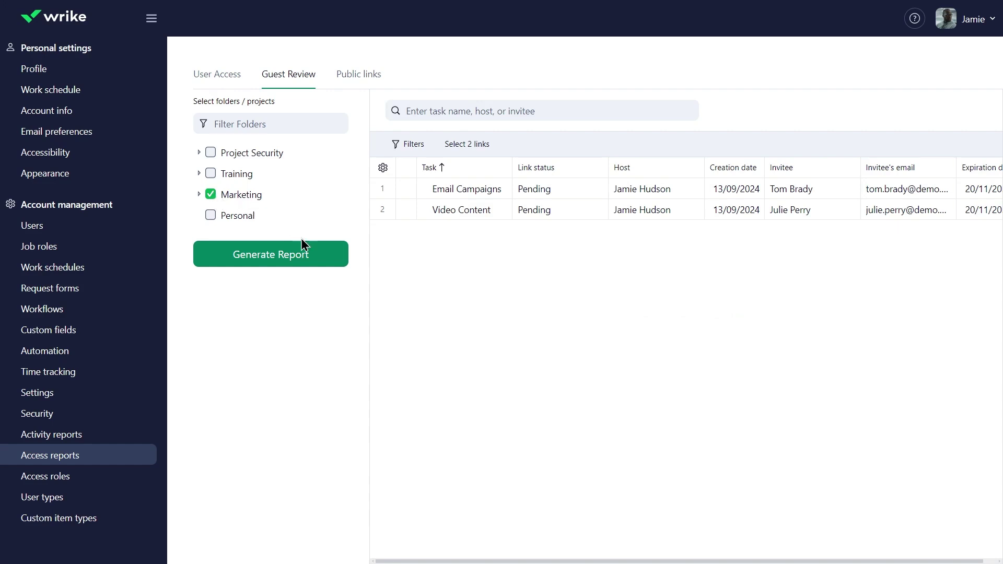
pyautogui.click(321, 262)
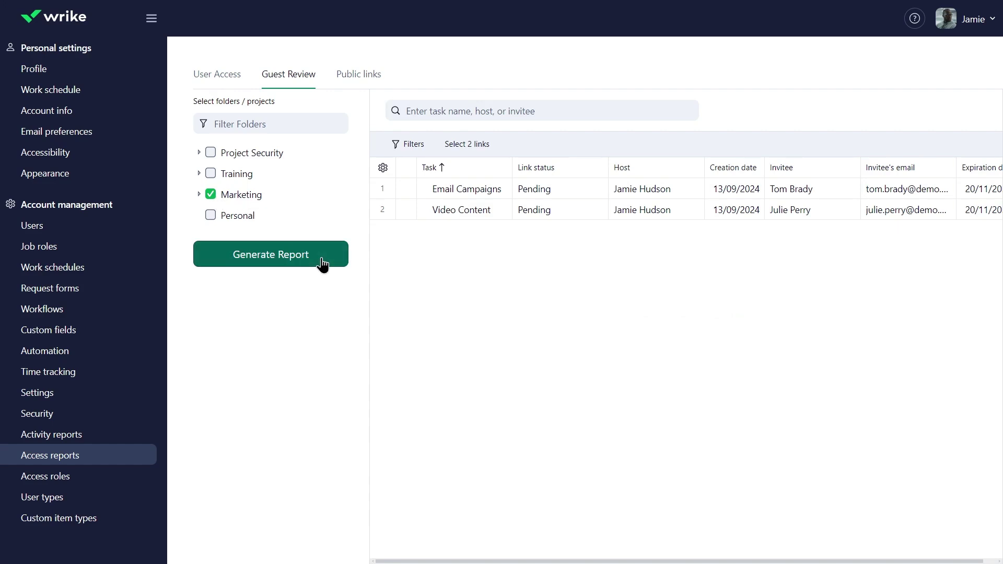
# Step: Copy the permalink of the Email Campaigns guest review link
pyautogui.click(478, 191)
pyautogui.rightClick(478, 192)
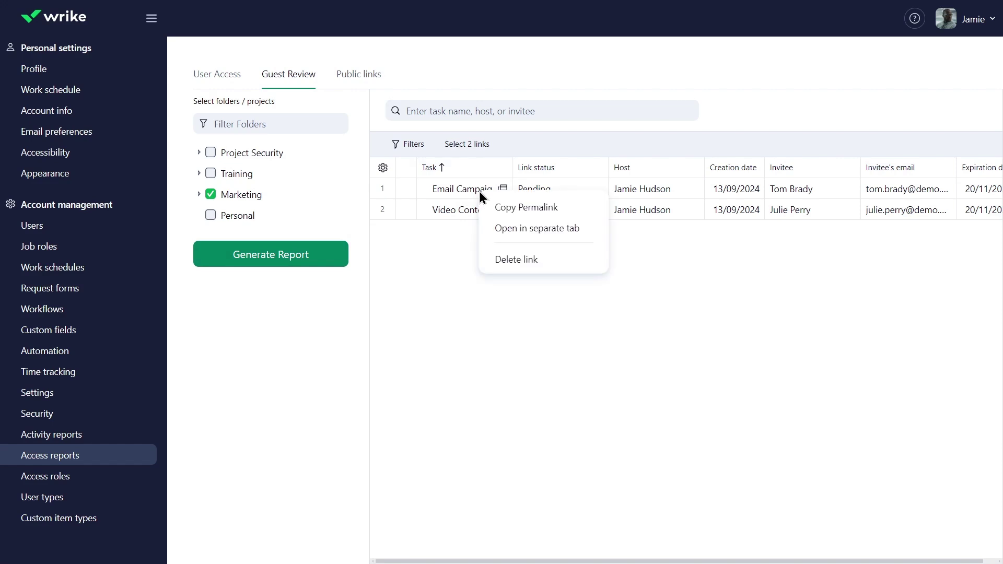
pyautogui.click(584, 208)
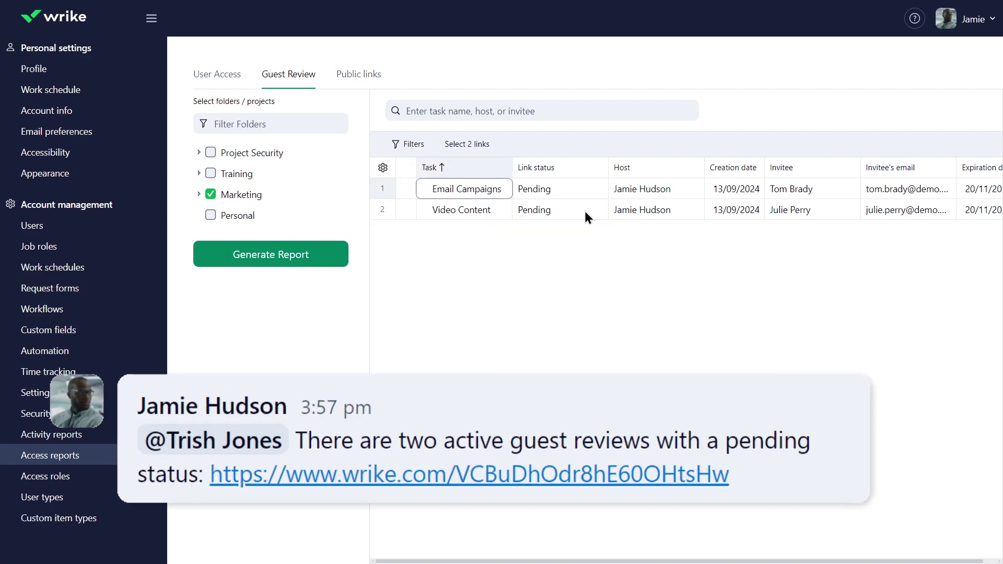
pyautogui.click(379, 302)
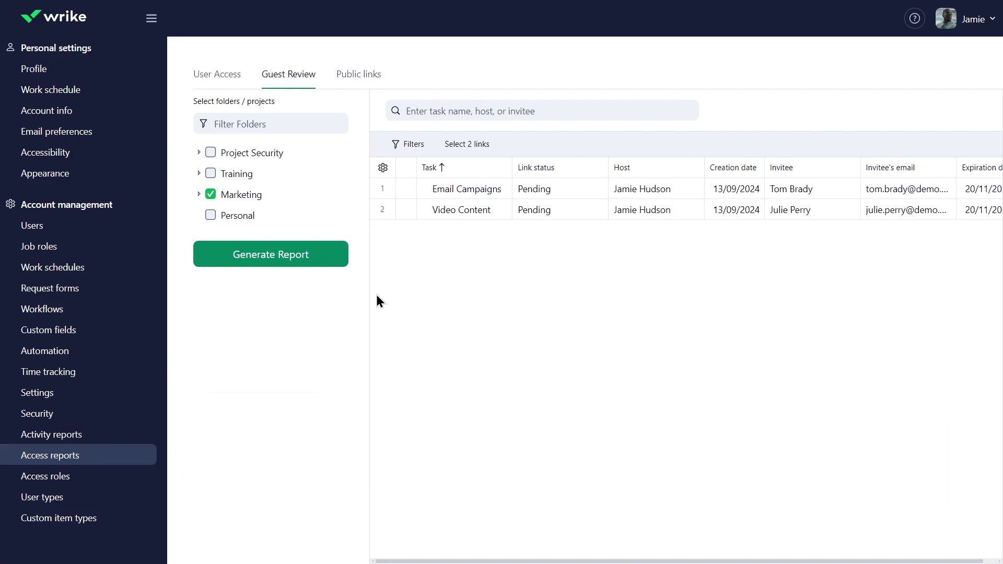
# Step: Delete both guest review links, Email Campaigns and Video Content, and confirm
pyautogui.click(407, 188)
pyautogui.click(407, 210)
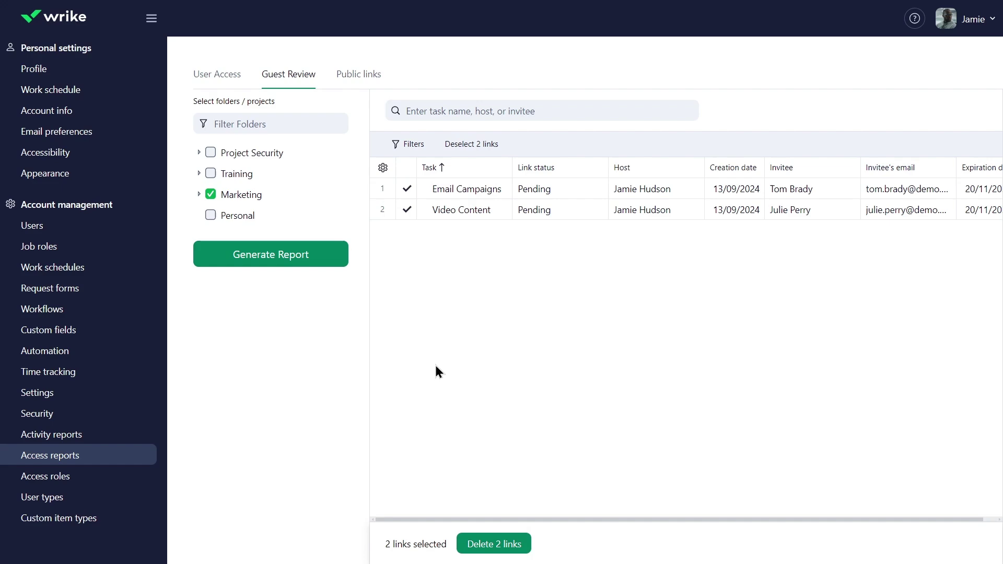
pyautogui.click(502, 546)
pyautogui.click(537, 333)
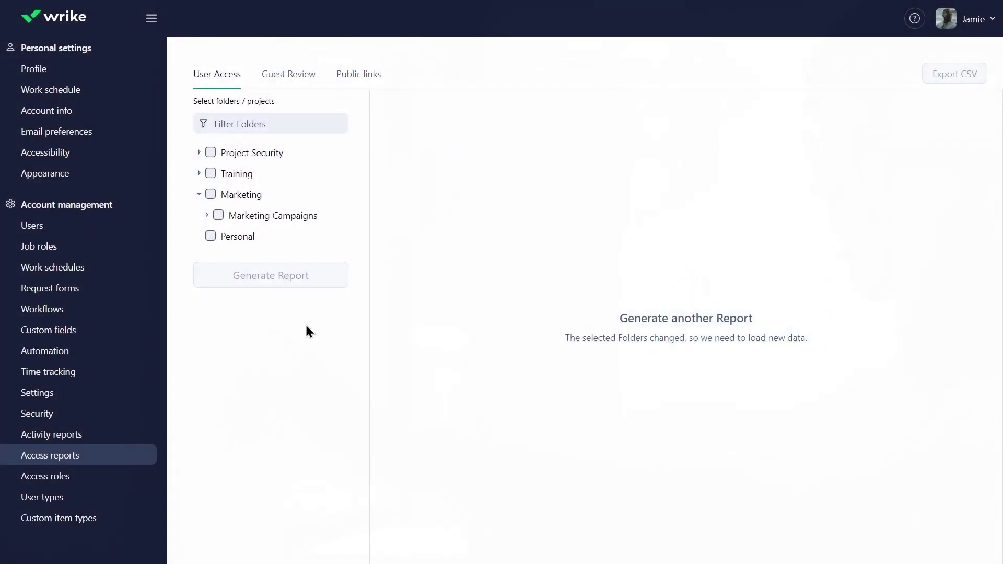
# Step: View the Public links report and the options for the Personal dashboard link
pyautogui.click(376, 82)
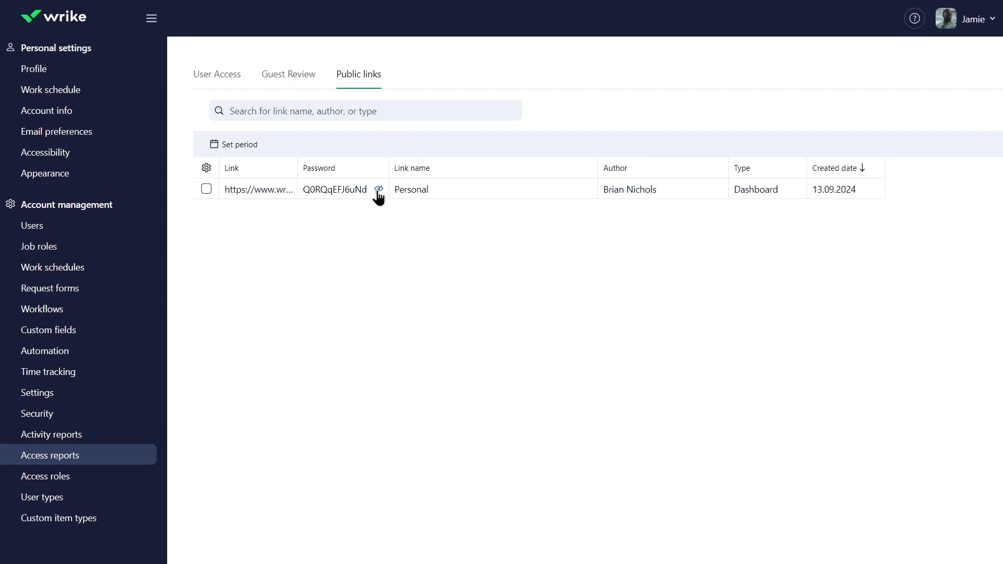
pyautogui.rightClick(269, 194)
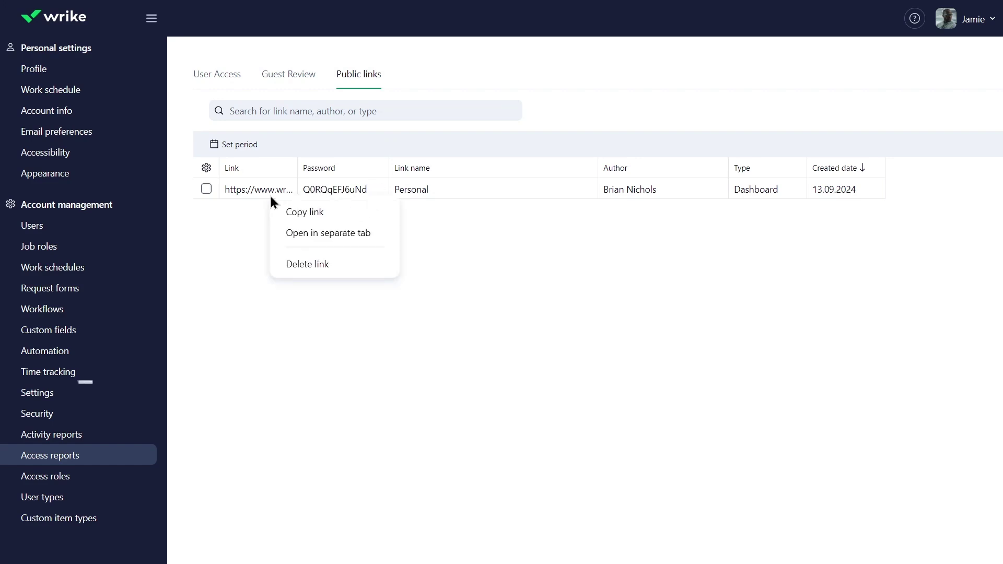